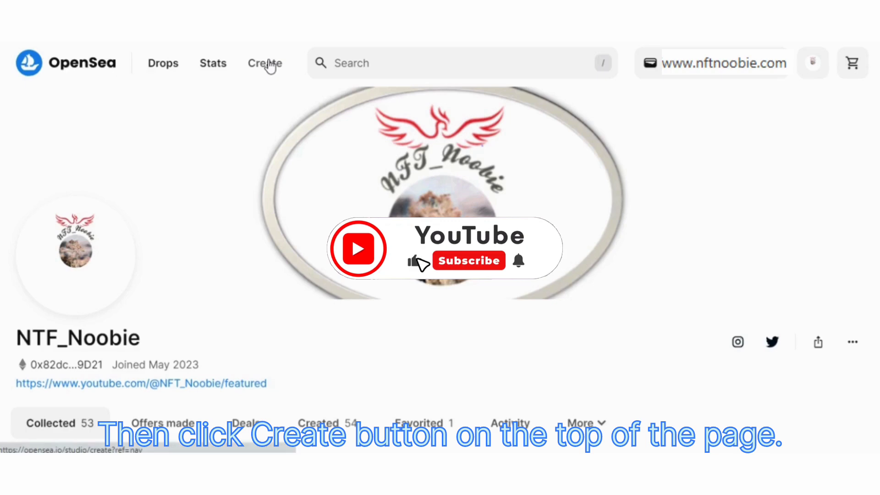
# Step: Begin minting a single NFT and choose to create a new collection for it
pyautogui.click(269, 64)
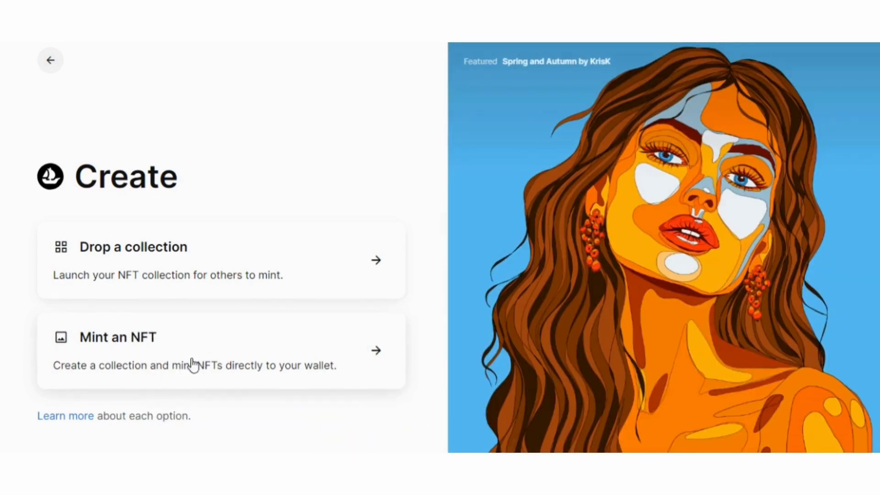
pyautogui.click(193, 365)
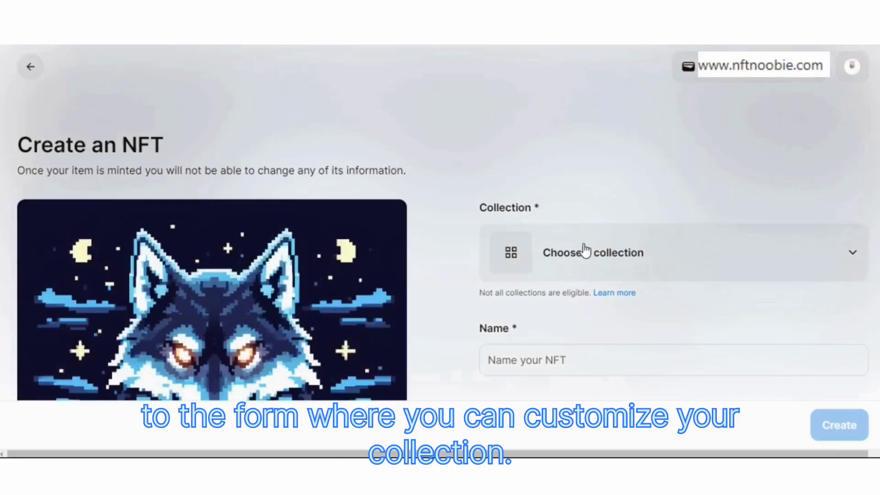
pyautogui.click(609, 253)
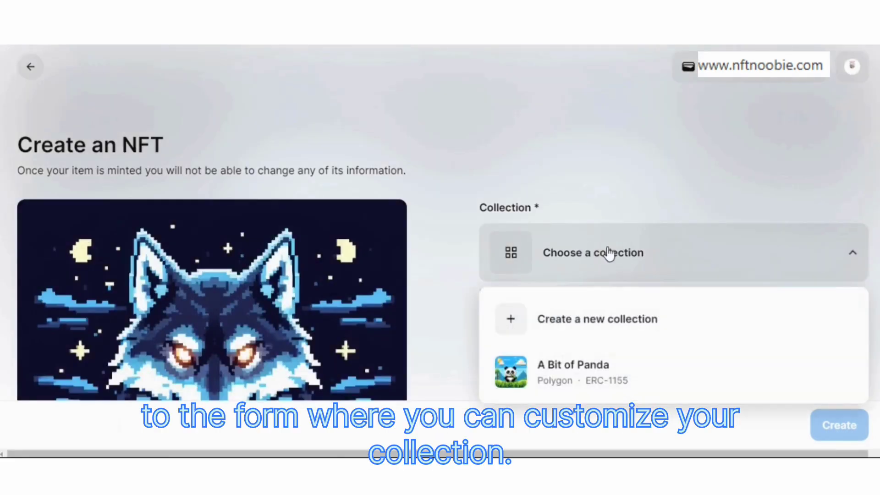
pyautogui.click(602, 321)
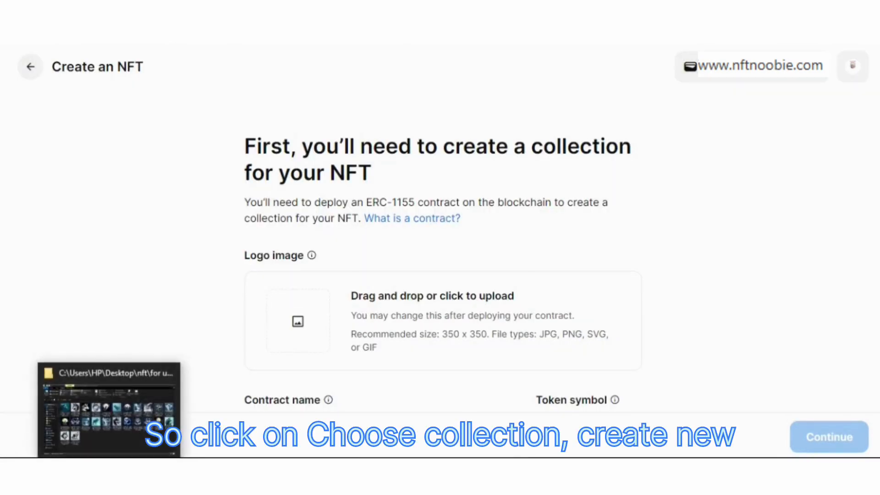
# Step: Use the wolf pixel-art image as the collection's logo
pyautogui.click(107, 413)
pyautogui.moveTo(696, 281); pyautogui.dragTo(296, 352)
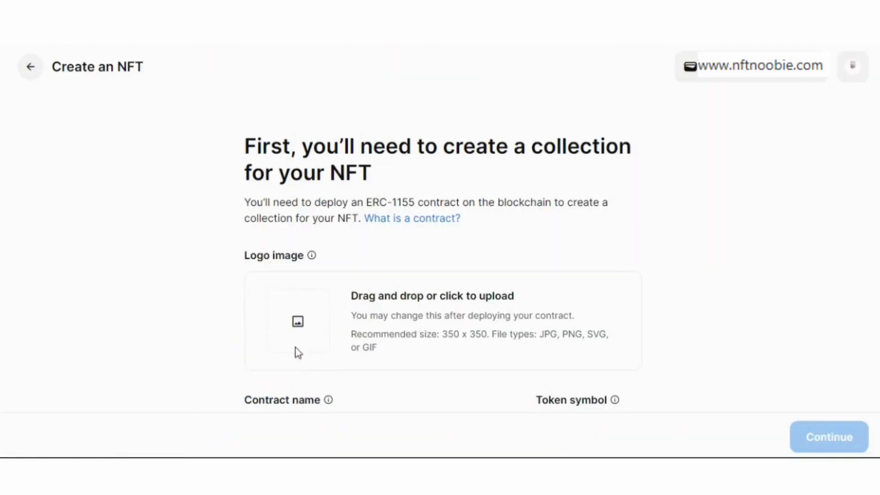
pyautogui.scroll(-2, 296, 351)
pyautogui.scroll(-3, 296, 353)
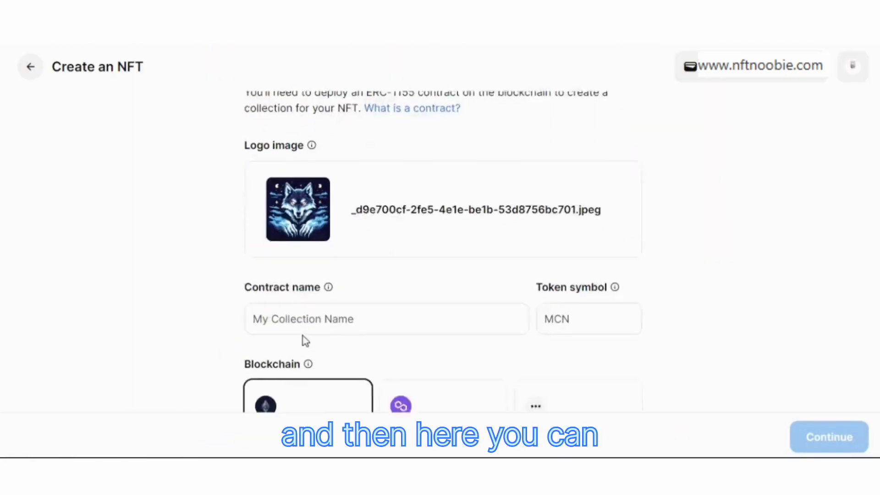
# Step: Name the contract 'Winter is Coming' and deploy it on Polygon instead of Ethereum
pyautogui.click(324, 298)
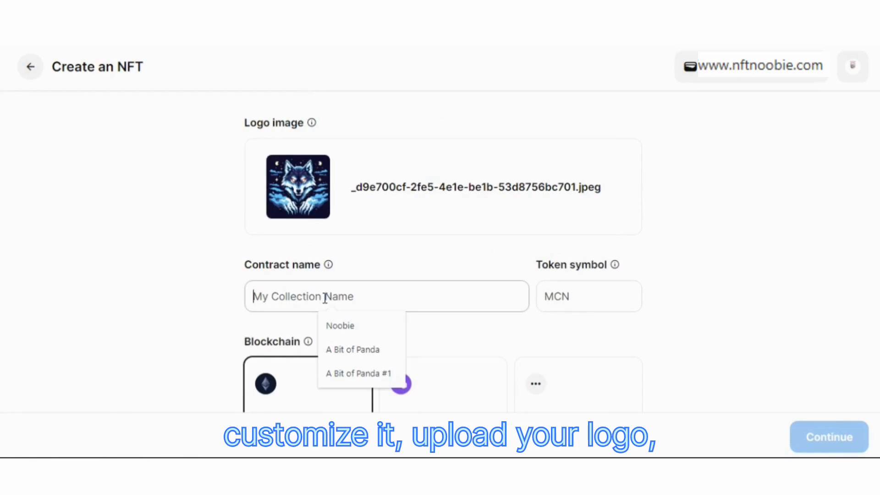
pyautogui.write('Wi')
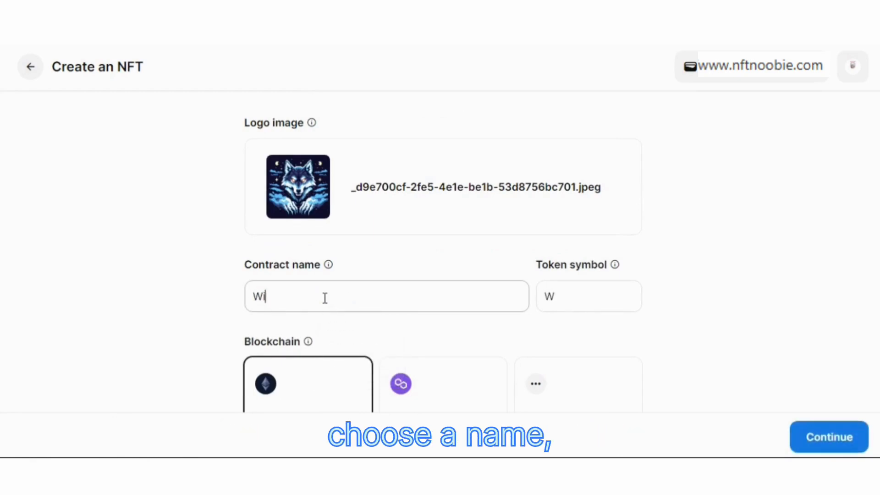
pyautogui.write('nter is')
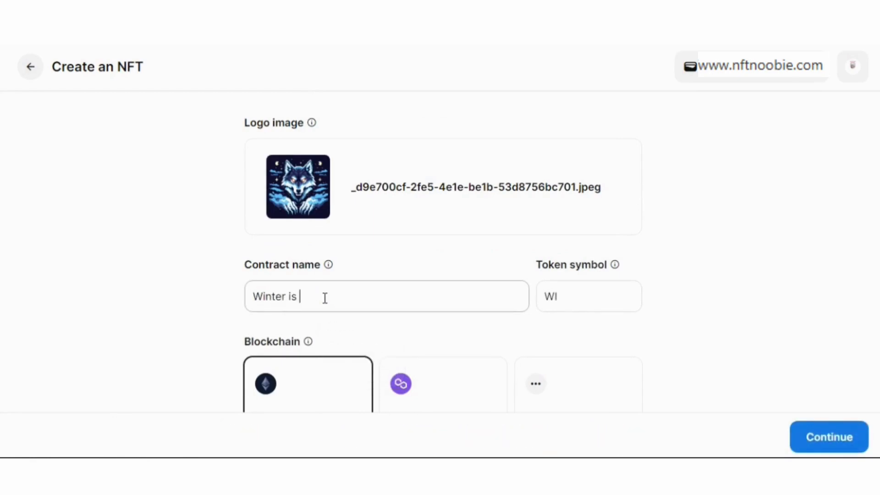
pyautogui.write(' C')
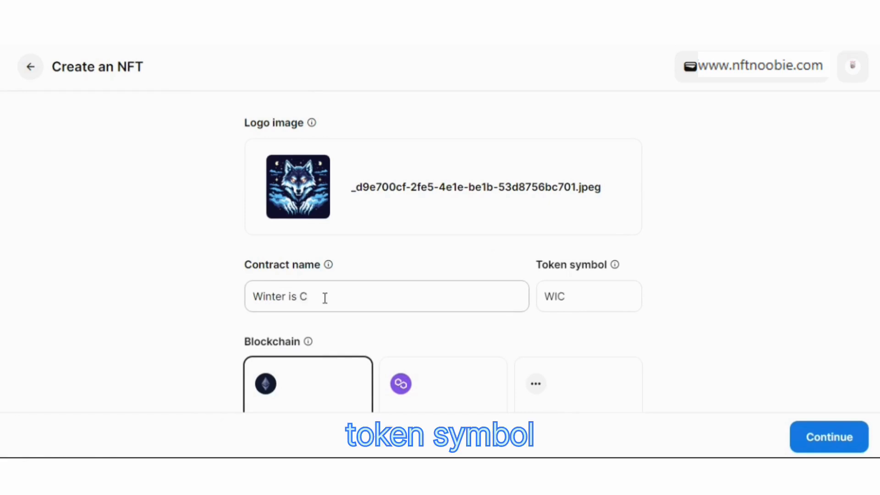
pyautogui.write('oming')
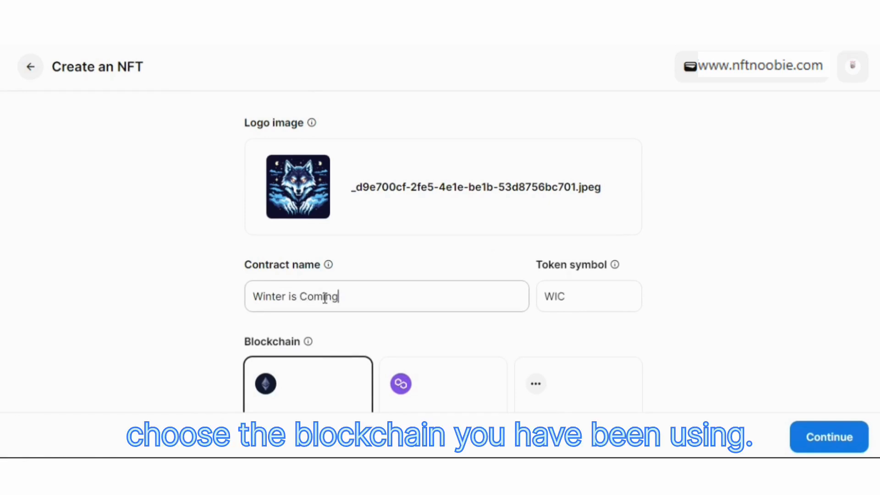
pyautogui.scroll(-3, 325, 297)
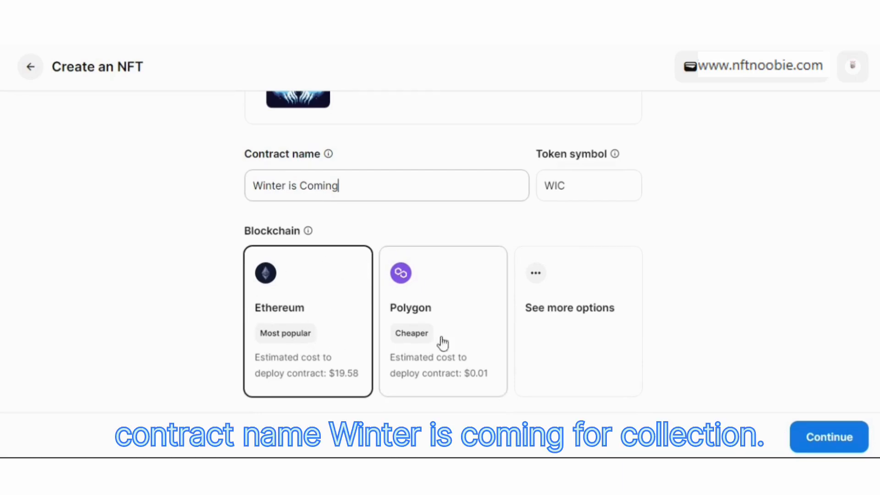
pyautogui.click(444, 308)
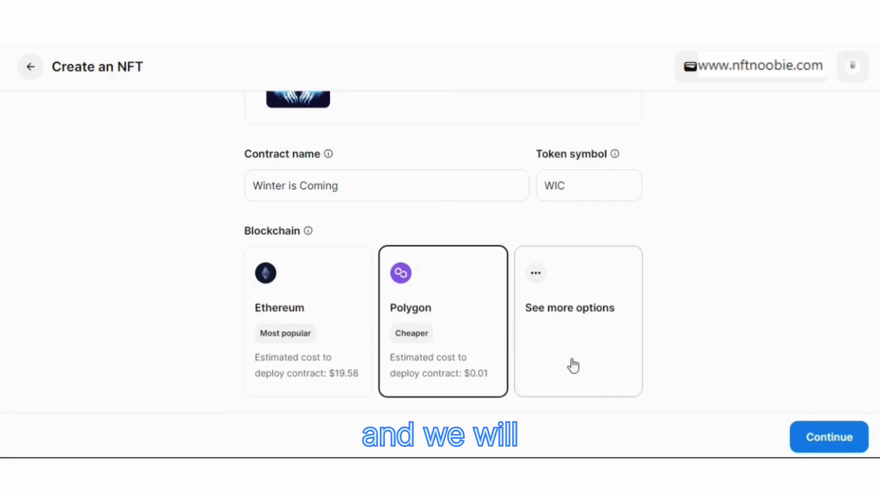
# Step: Deploy the Winter is Coming collection contract and approve the transaction in MetaMask
pyautogui.click(809, 438)
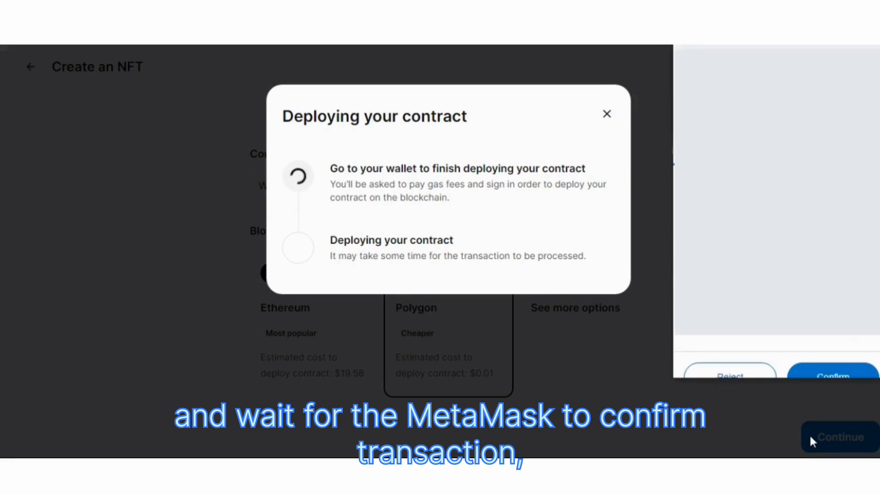
pyautogui.click(849, 372)
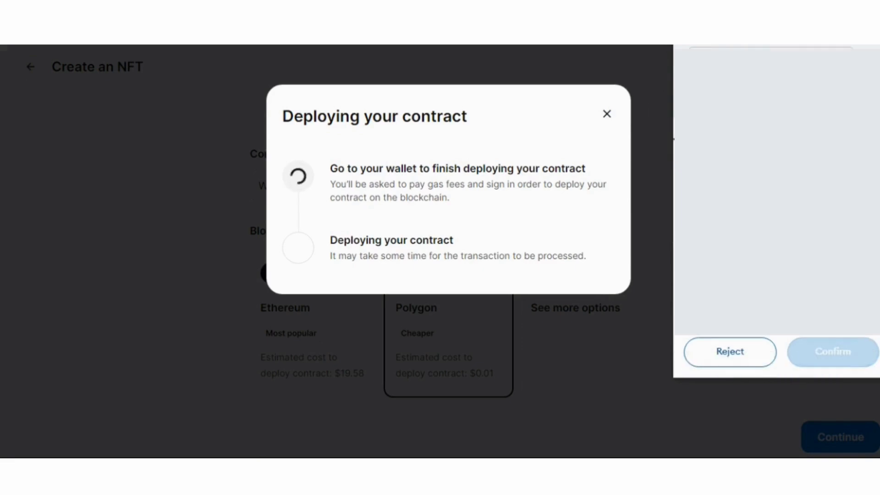
pyautogui.click(841, 361)
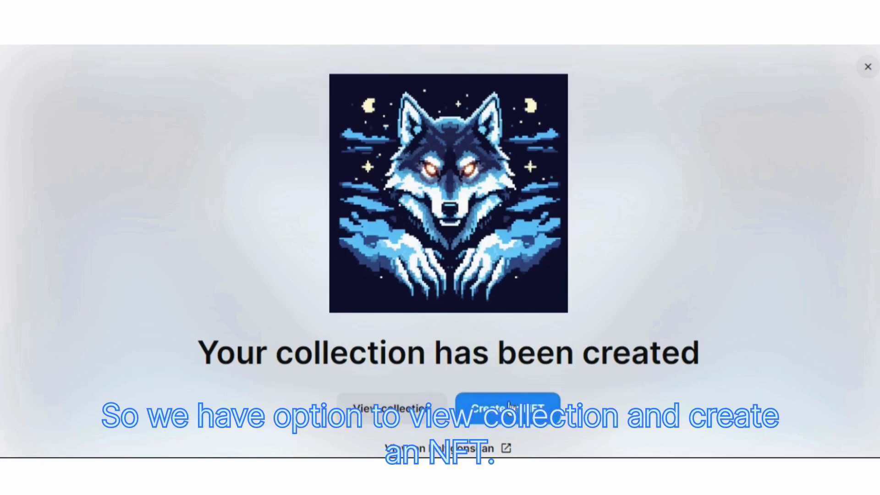
# Step: Start a new NFT with the wolf-and-moon image in the Winter is Coming collection
pyautogui.click(510, 417)
pyautogui.click(276, 238)
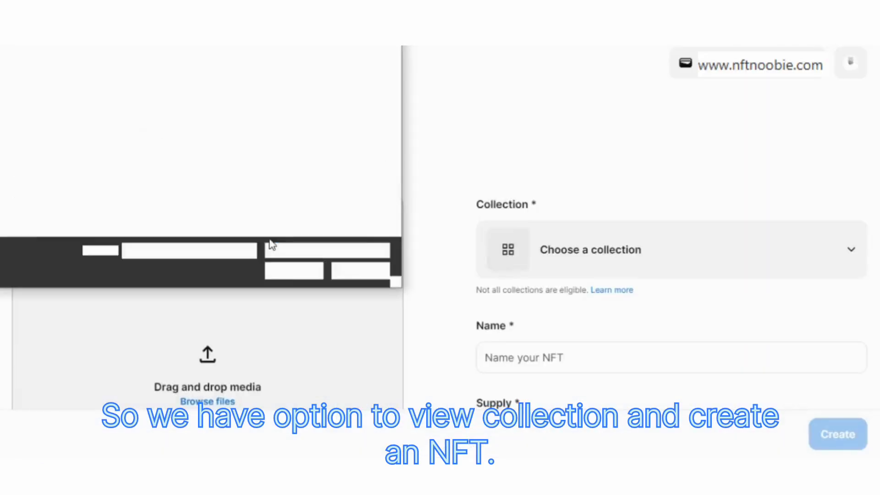
pyautogui.doubleClick(243, 185)
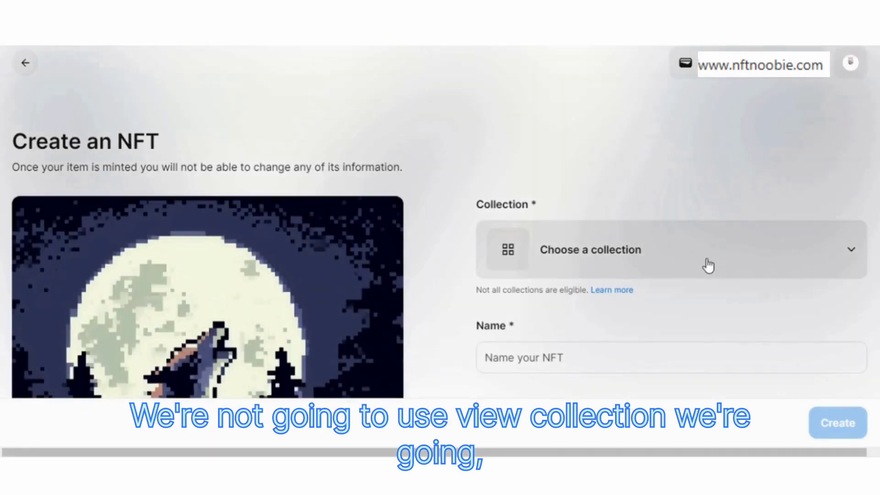
pyautogui.click(707, 265)
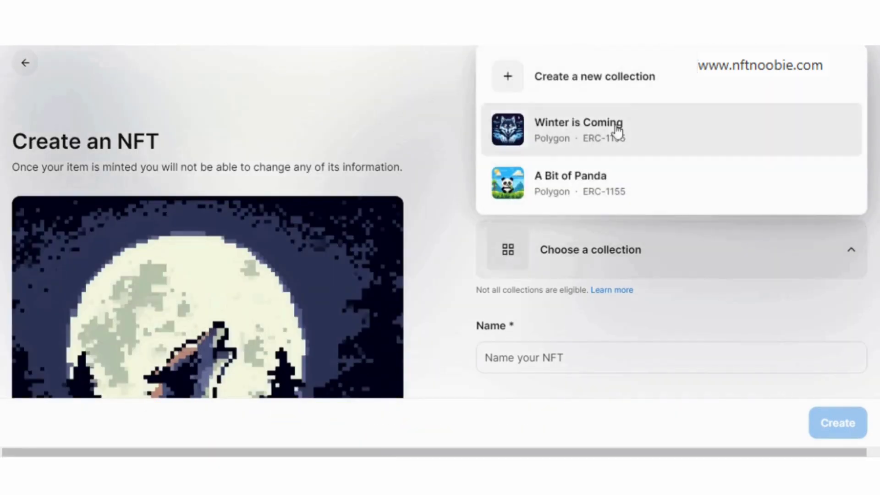
pyautogui.click(617, 130)
pyautogui.scroll(-1, 680, 195)
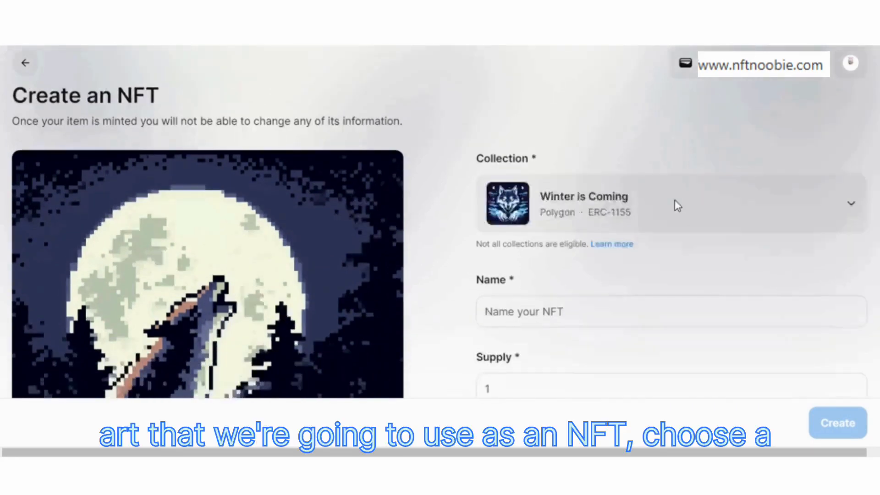
pyautogui.scroll(-2, 677, 204)
# Step: Name the item 'Woolf #2' and describe it as "It's the hour of the wolf!"
pyautogui.click(624, 219)
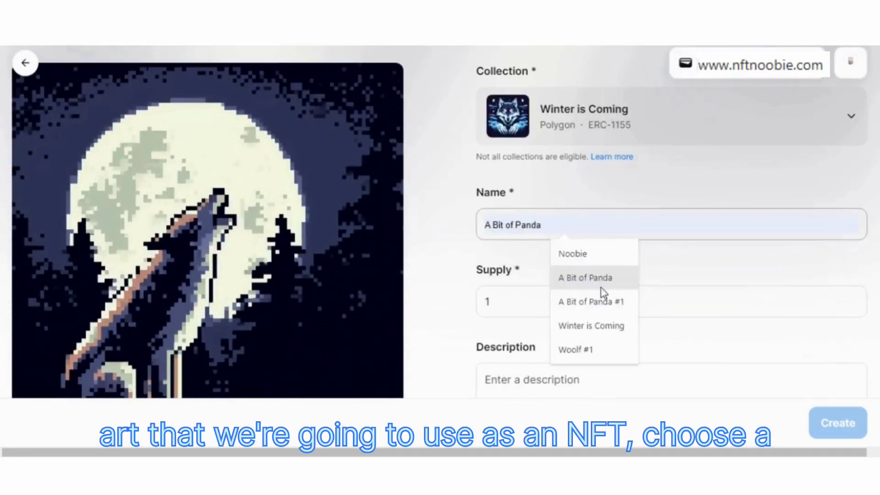
pyautogui.click(599, 353)
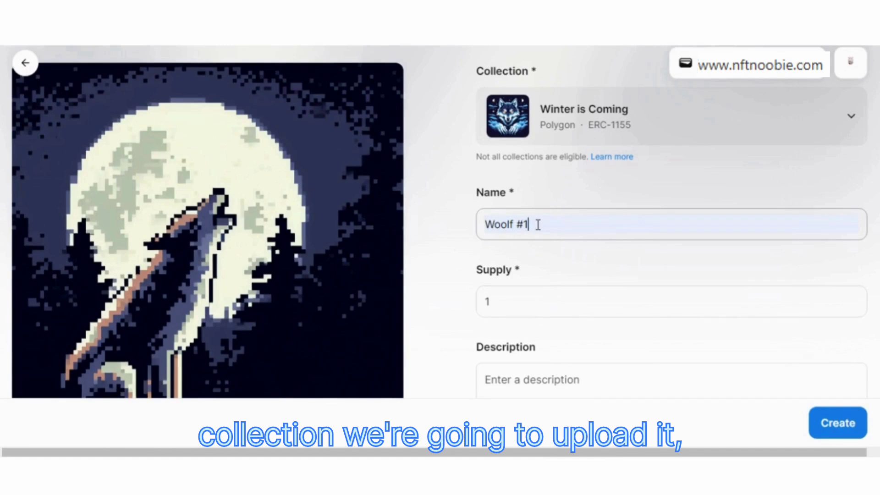
pyautogui.press('BackSpace')
pyautogui.write('2')
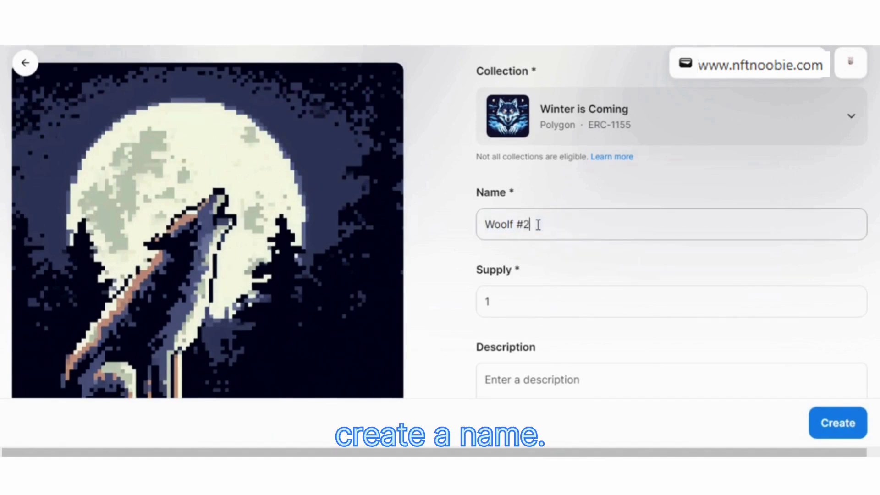
pyautogui.scroll(-3, 558, 273)
pyautogui.click(560, 269)
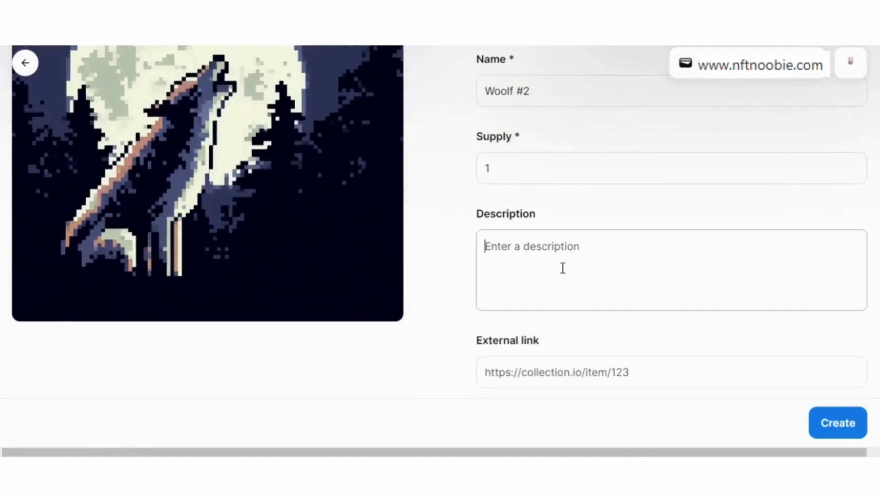
pyautogui.write("It's the hour of")
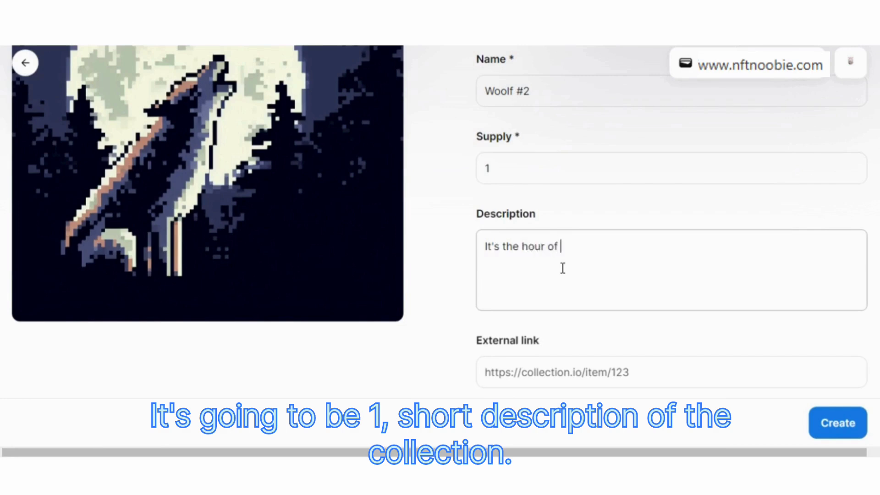
pyautogui.write(' the wolf!')
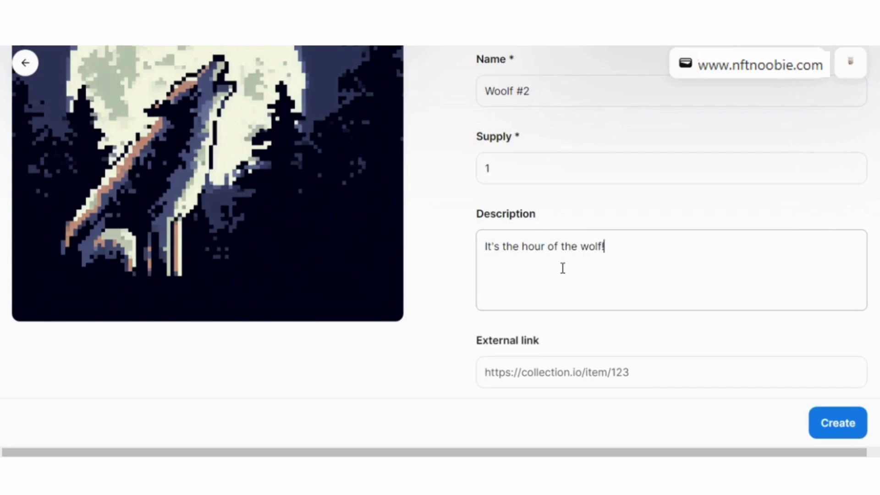
pyautogui.scroll(-3, 563, 269)
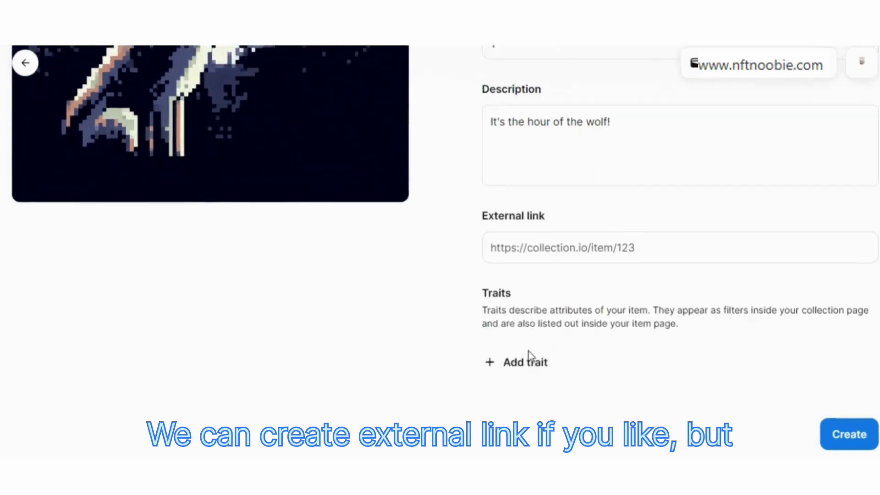
# Step: Add a trait with type 'Rarity' and value 'Rare' to the item
pyautogui.click(531, 359)
pyautogui.click(353, 168)
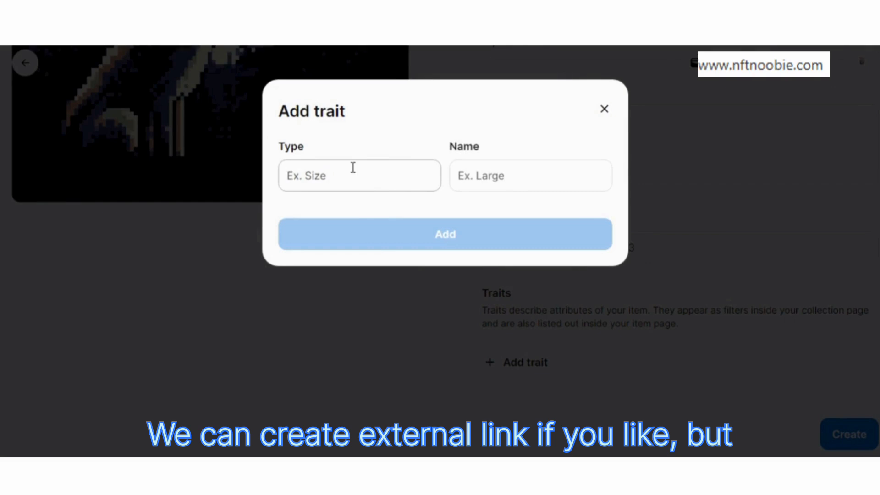
pyautogui.write('Rarity')
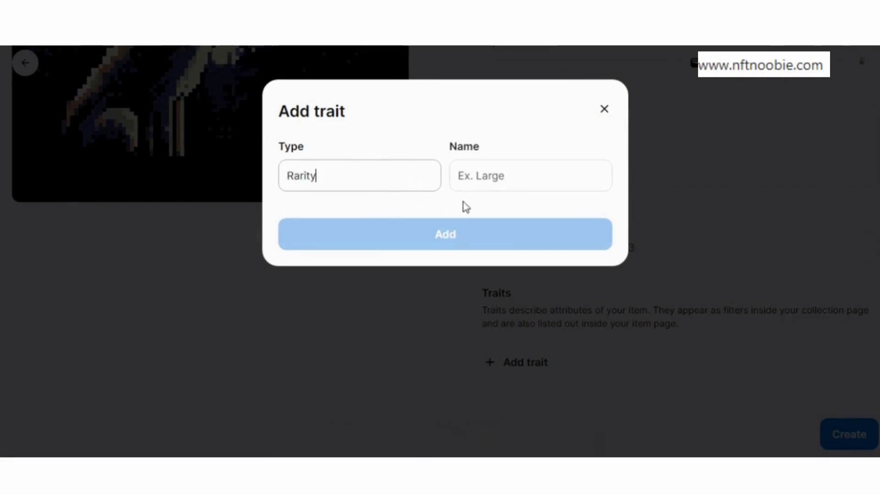
pyautogui.click(463, 175)
pyautogui.write('Rare')
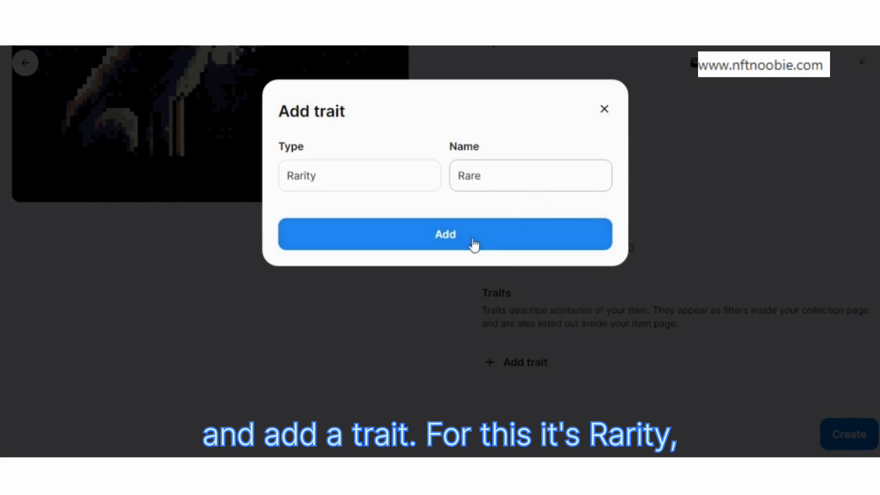
pyautogui.click(472, 239)
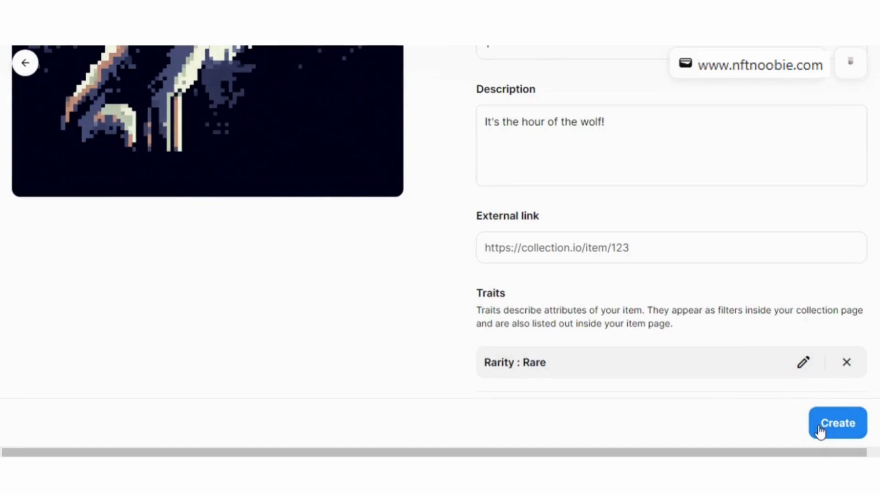
# Step: Create the Woolf #2 item and approve the minting transaction in MetaMask
pyautogui.click(817, 424)
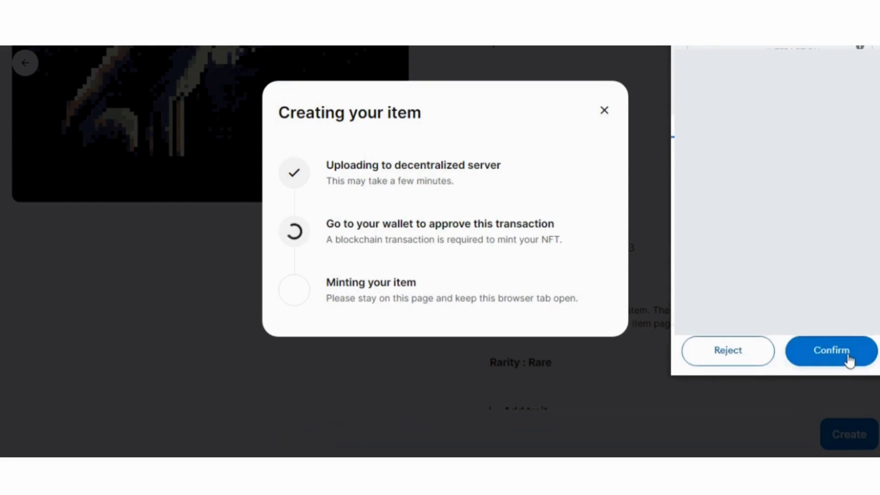
pyautogui.click(848, 357)
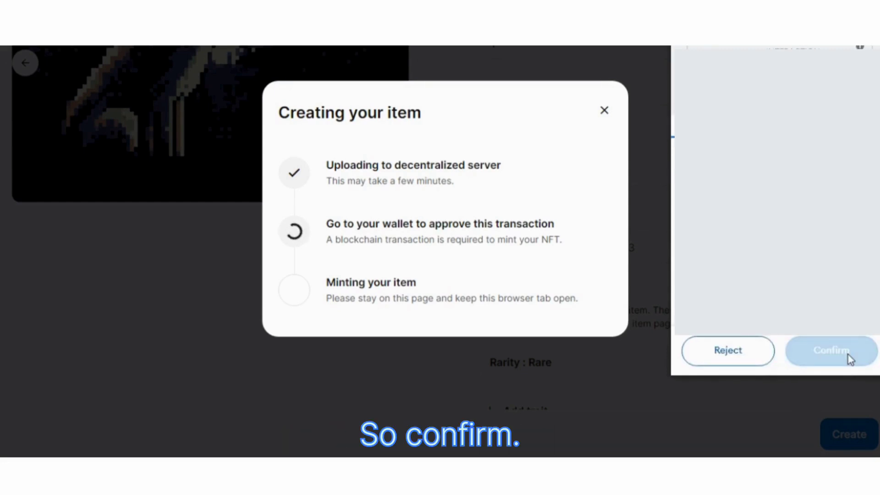
pyautogui.click(826, 359)
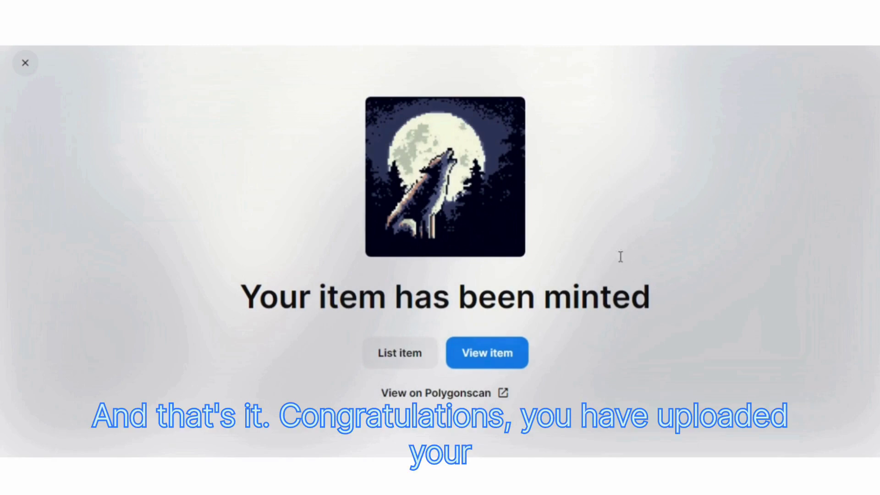
# Step: List Woolf #2 at a 10 MATIC starting price for 7 days and submit it
pyautogui.click(415, 358)
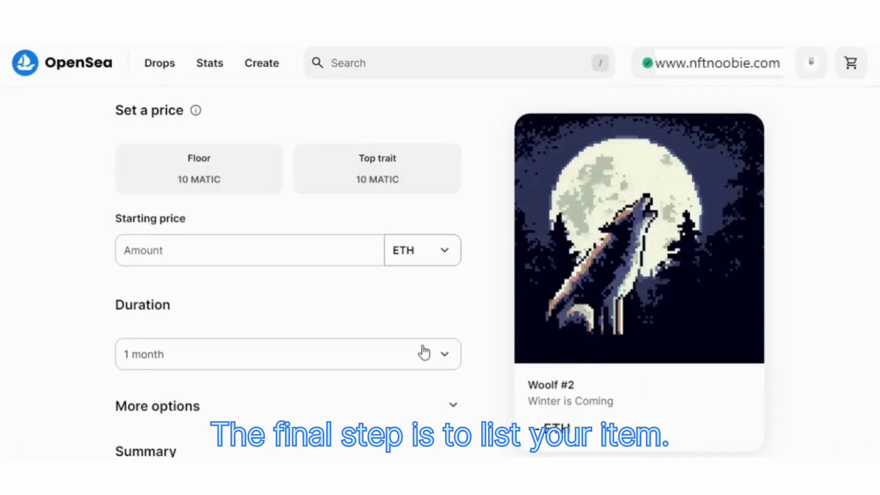
pyautogui.click(276, 254)
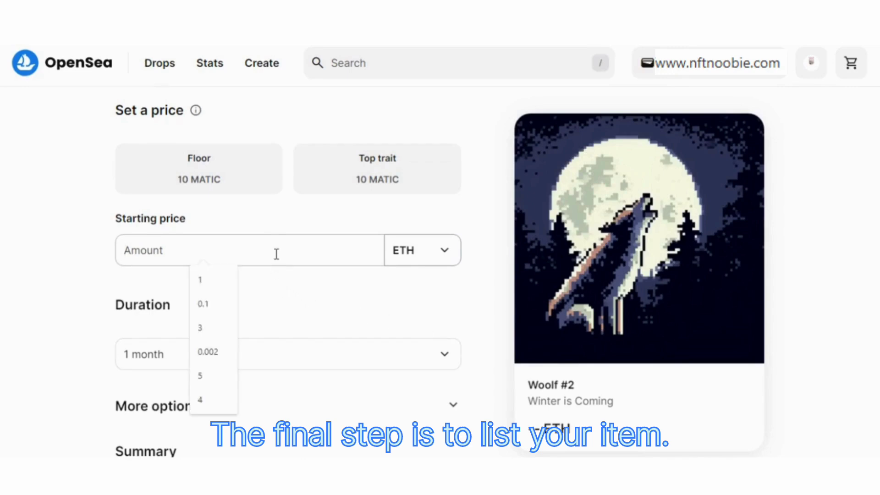
pyautogui.write('10')
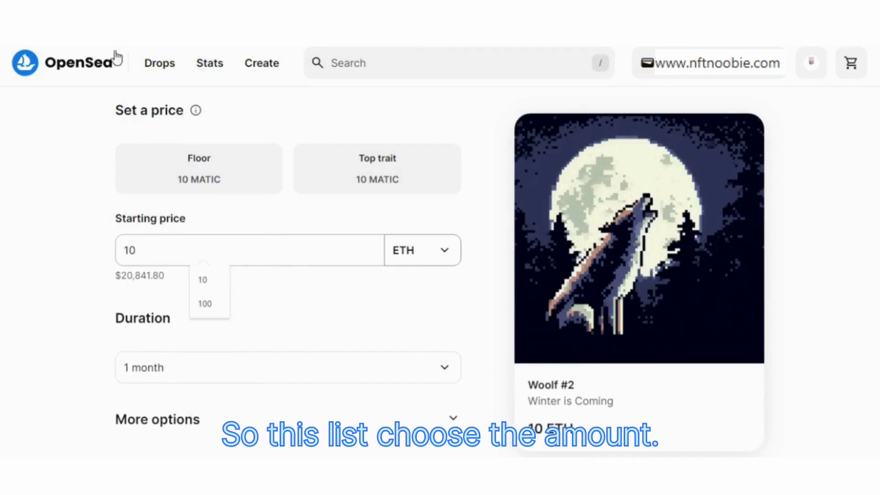
pyautogui.click(436, 258)
pyautogui.click(424, 293)
pyautogui.scroll(-5, 425, 293)
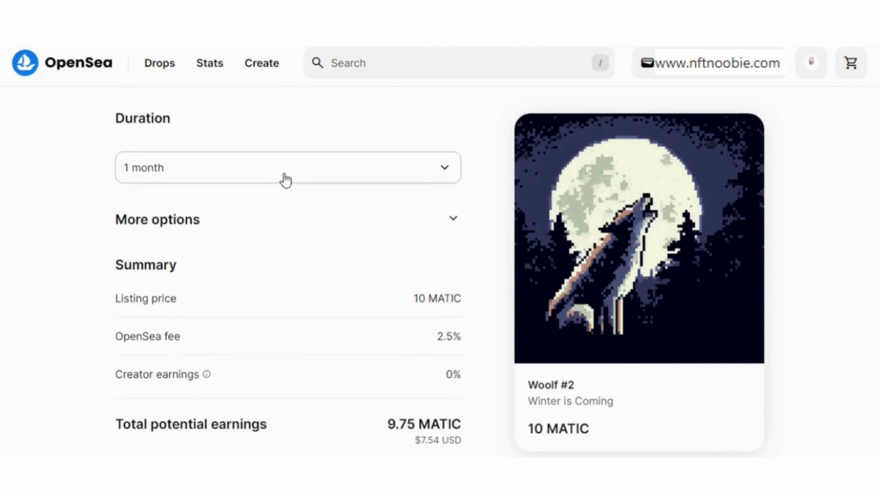
pyautogui.click(284, 177)
pyautogui.click(183, 399)
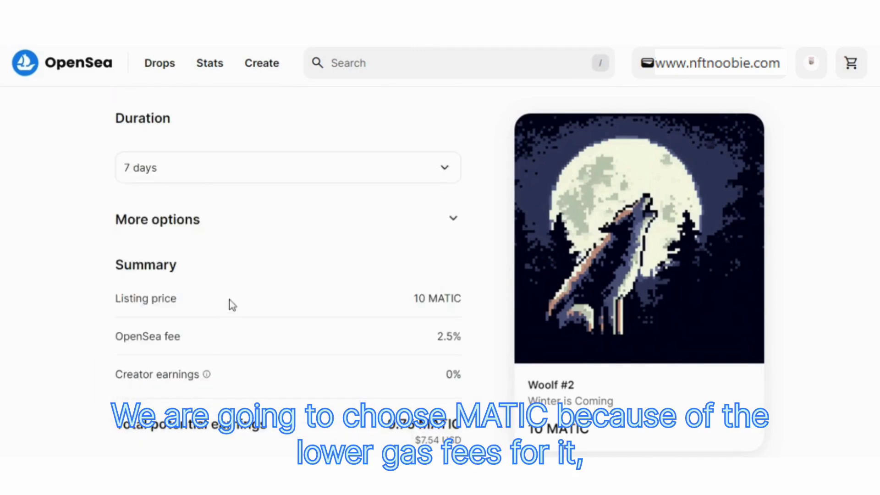
pyautogui.scroll(-2, 284, 256)
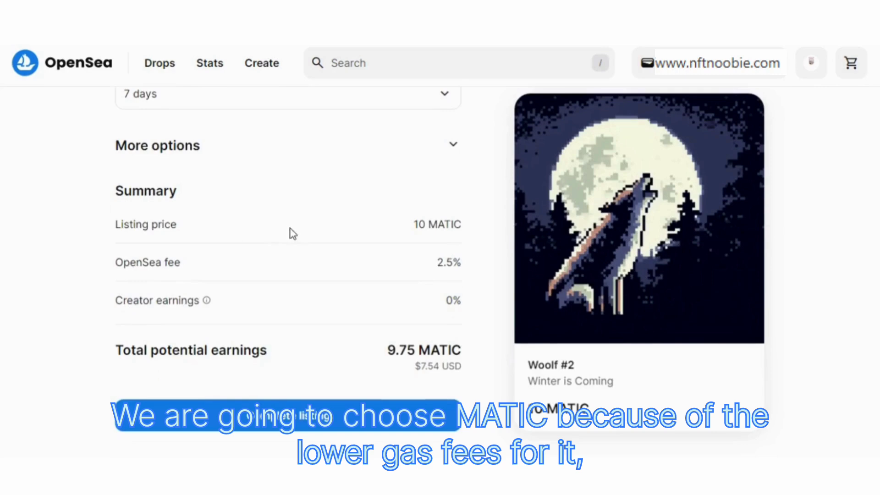
pyautogui.click(286, 417)
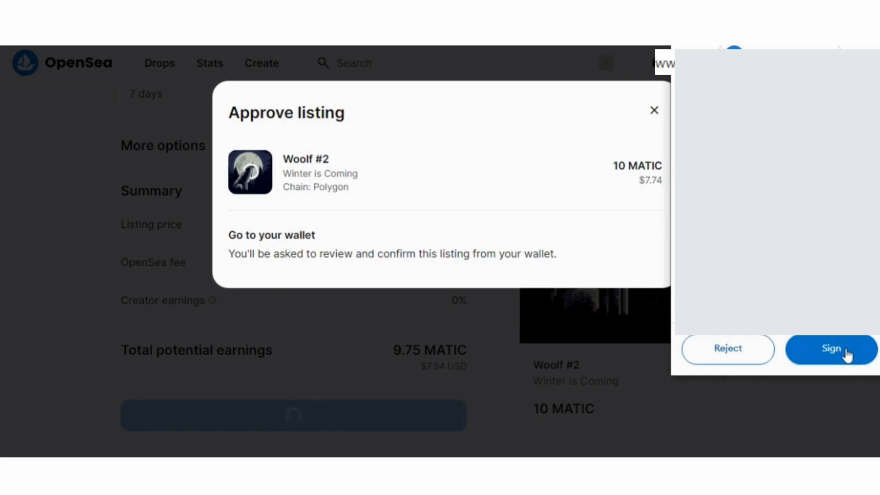
# Step: Sign the listing in MetaMask and view the new Woolf #2 listing page
pyautogui.click(846, 354)
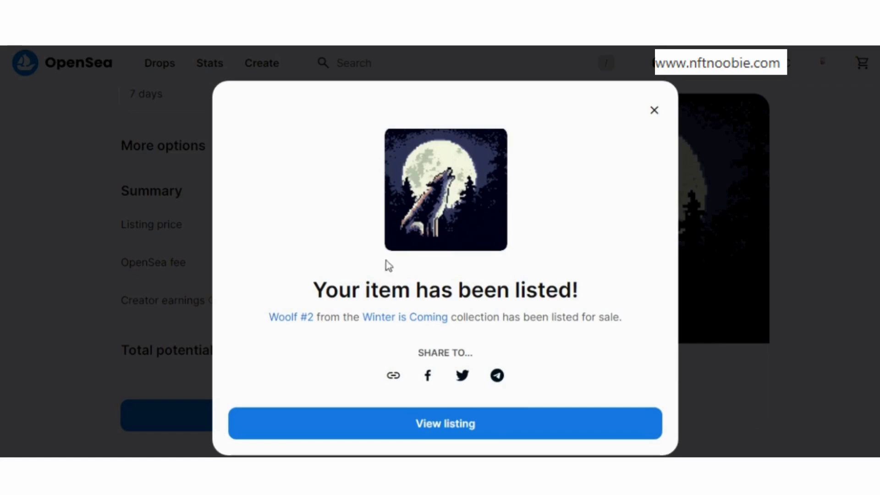
pyautogui.click(495, 430)
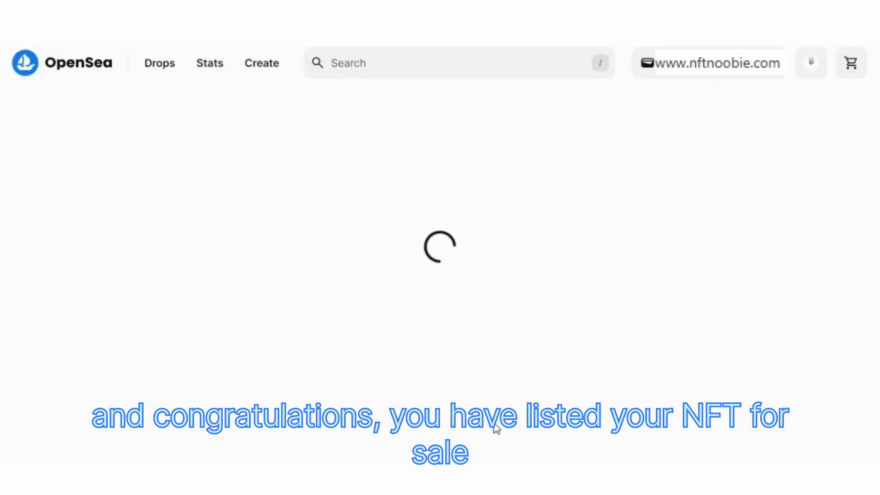